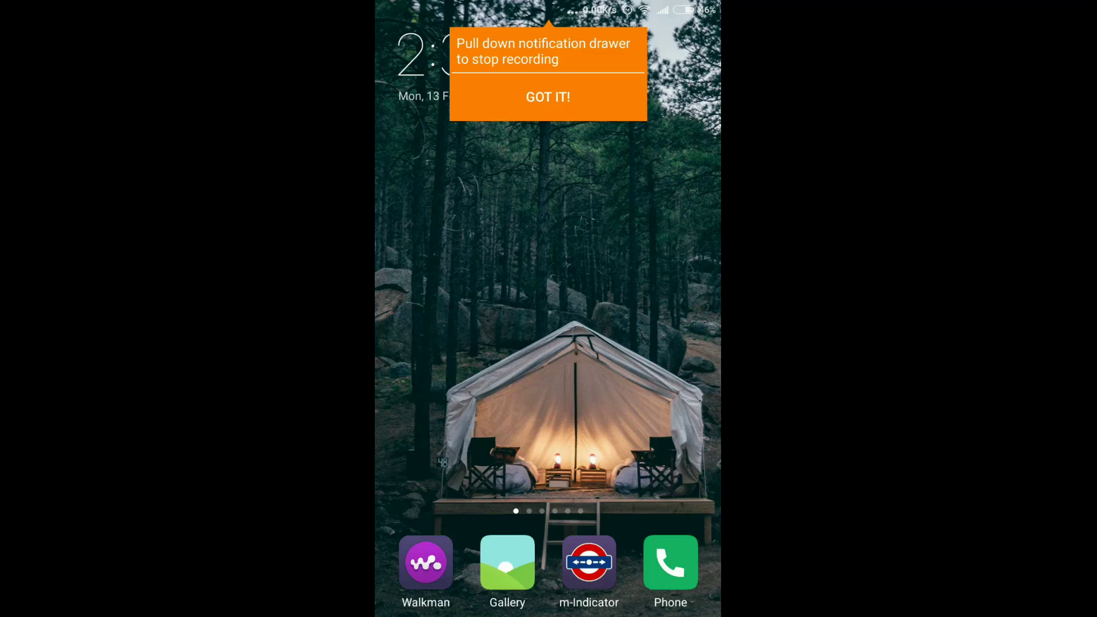
Step: Dismiss the recording tip, go to the second home page, and reach Additional settings
click(548, 97)
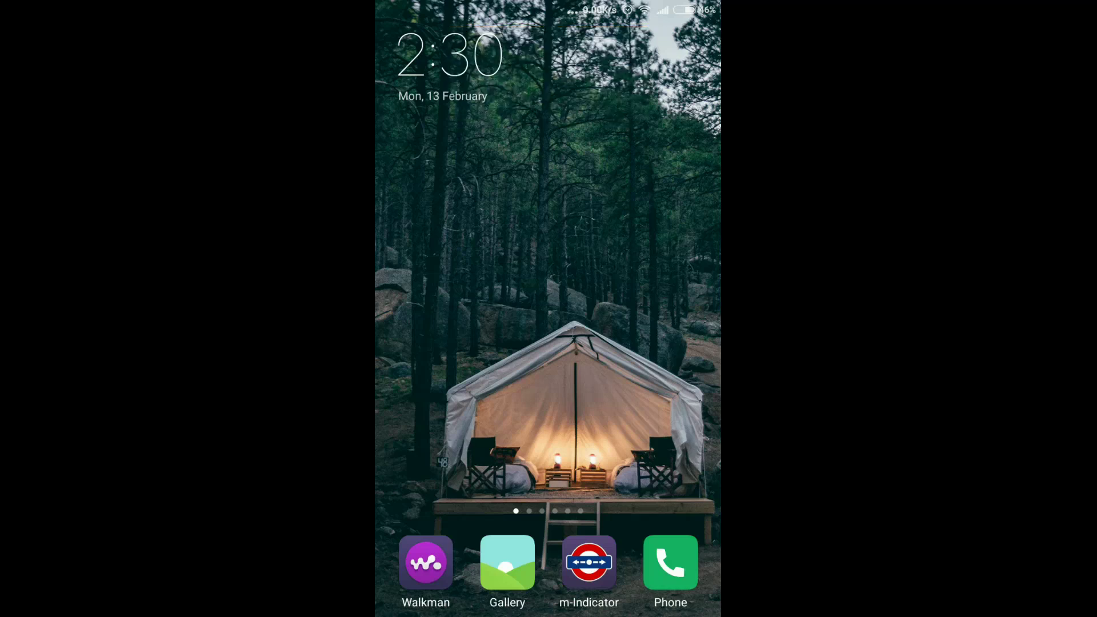
drag(652, 343, 446, 343)
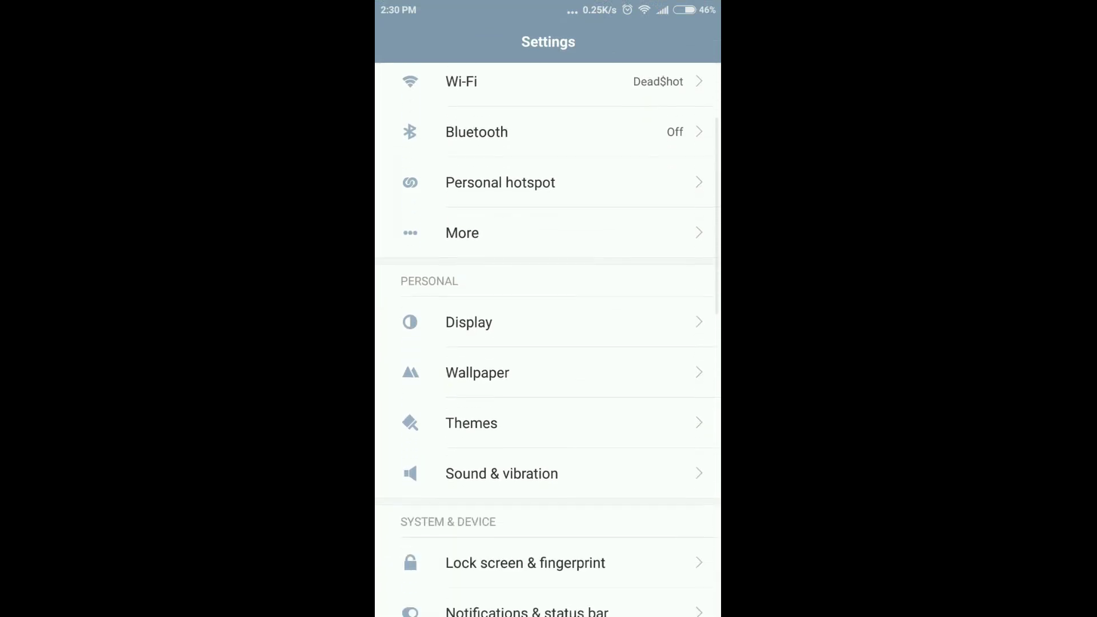
scroll(548, 344, down, 8)
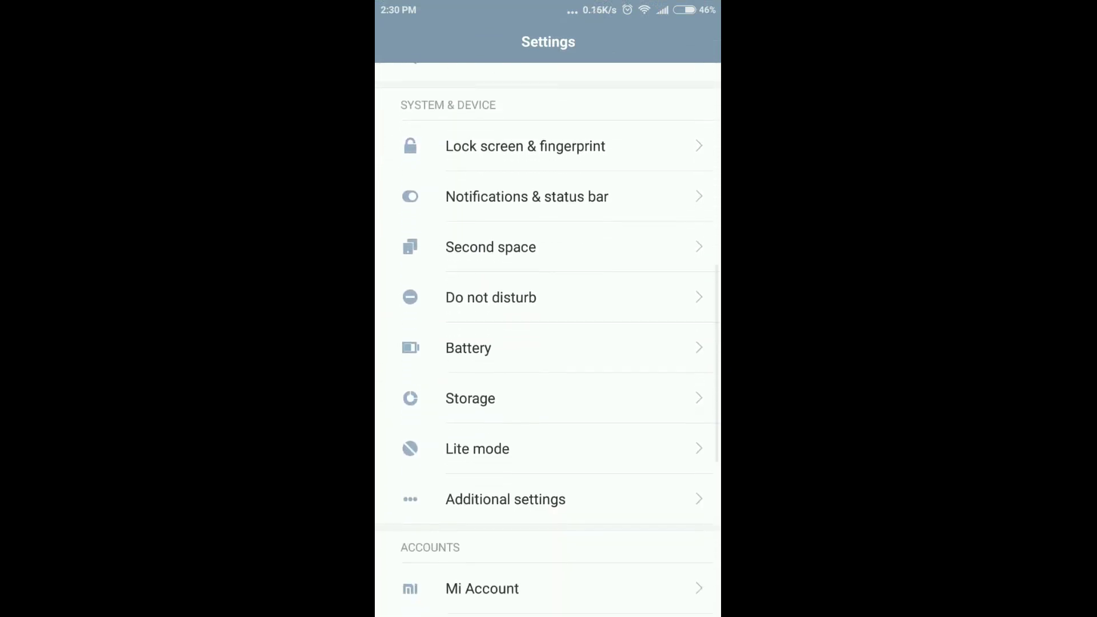
scroll(548, 343, down, 3)
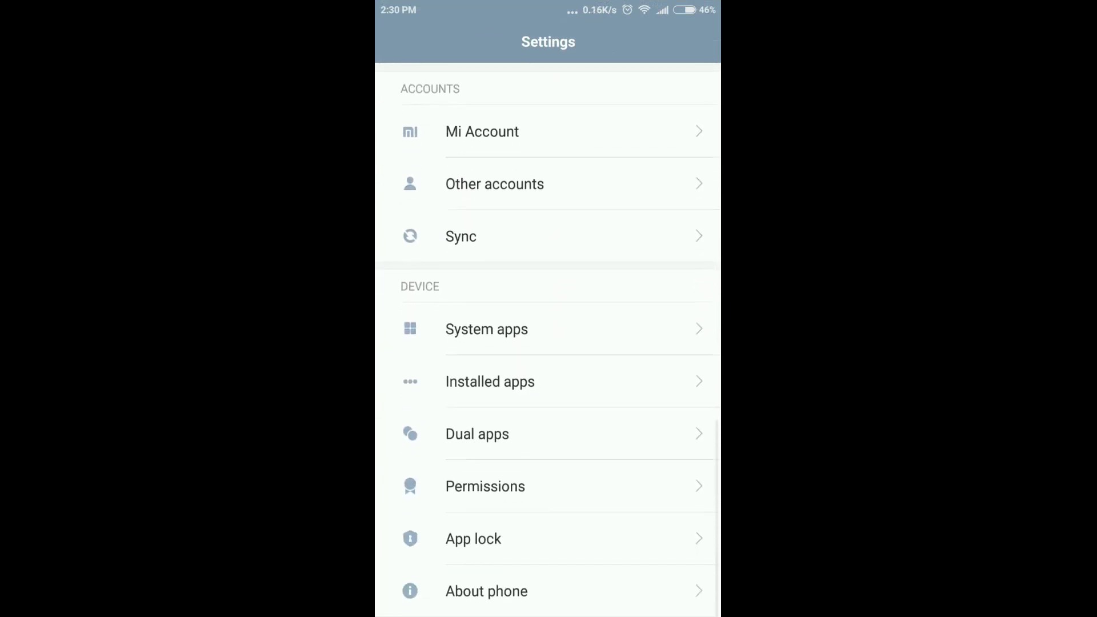
scroll(548, 343, up, 6)
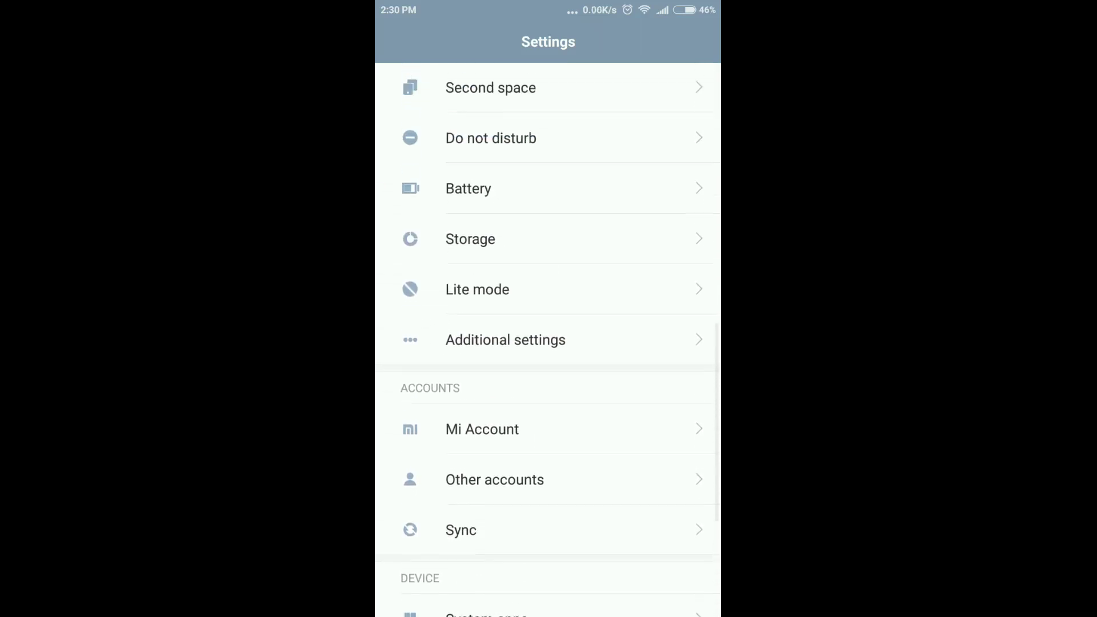
scroll(548, 344, up, 1)
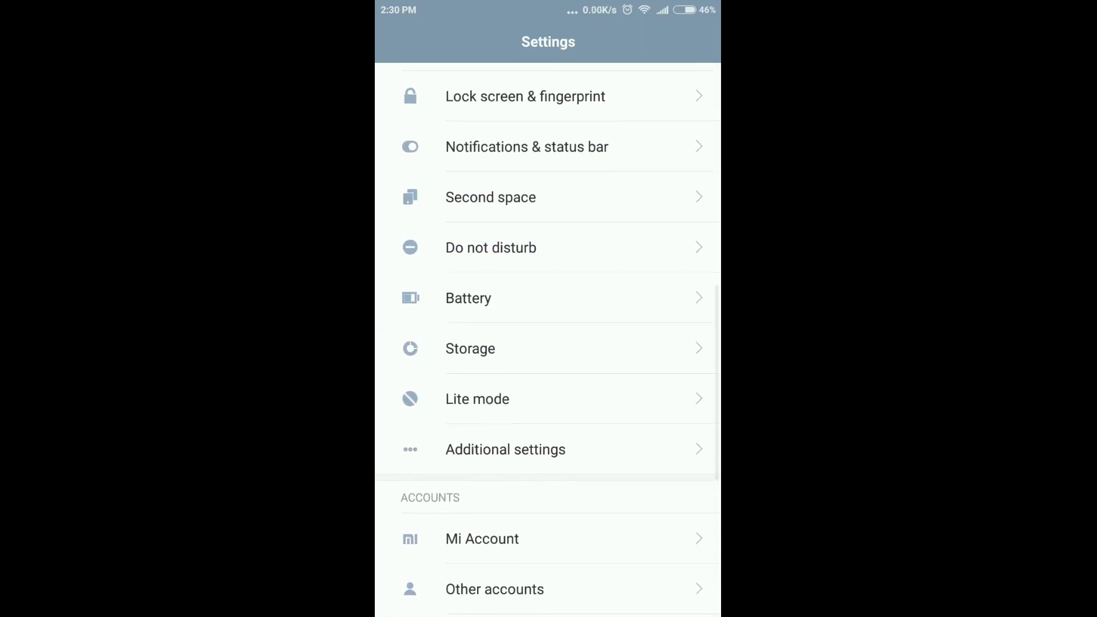
click(506, 438)
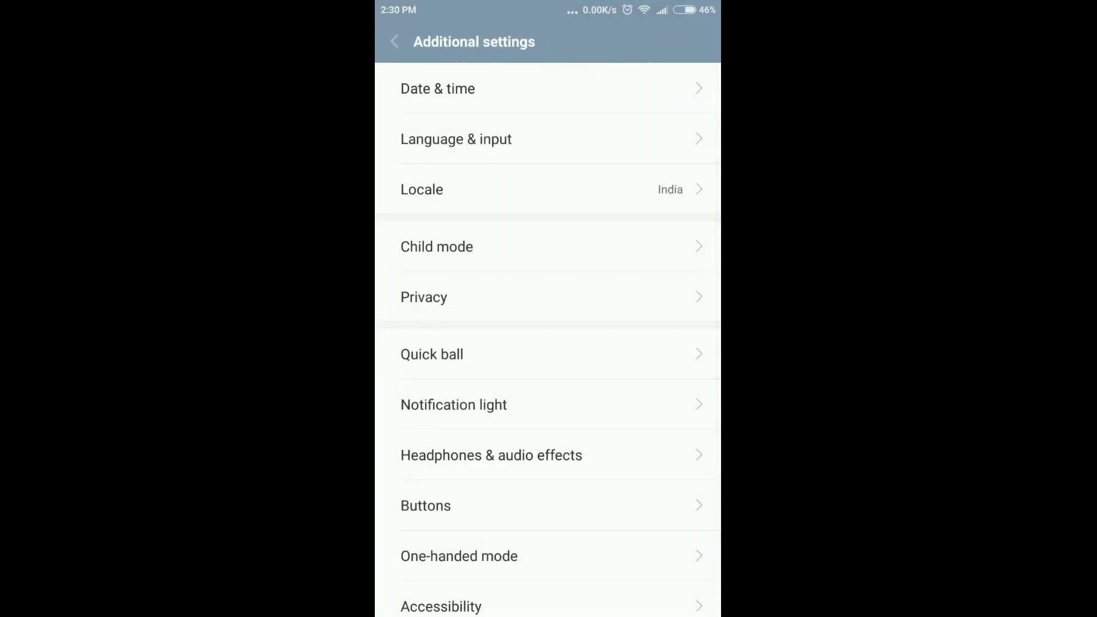
Step: Open One-handed mode from the Additional settings list
click(505, 555)
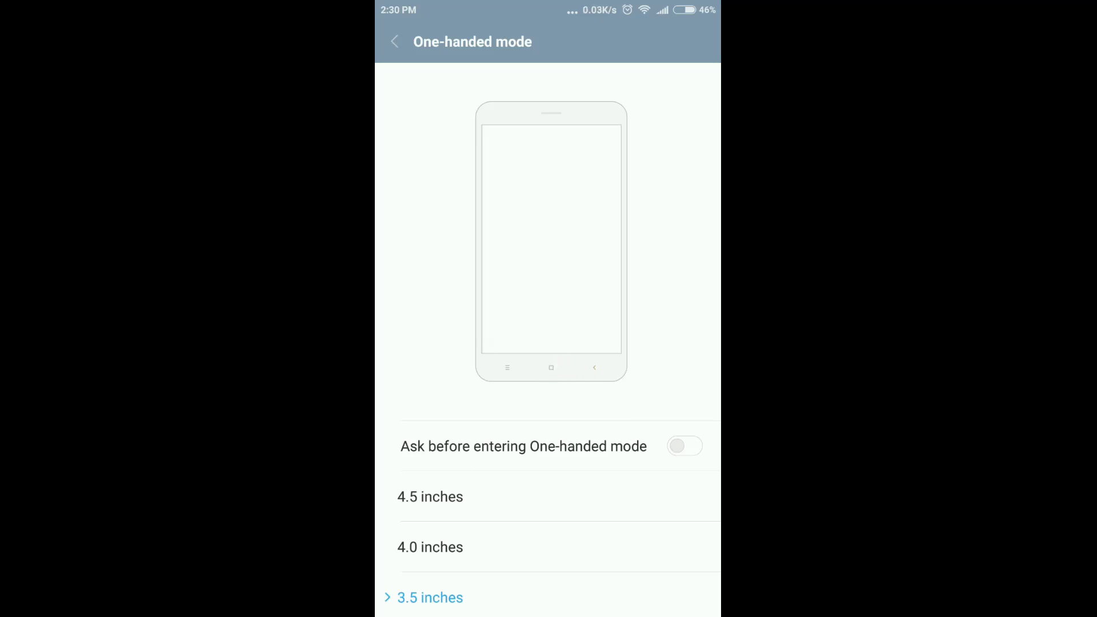
click(548, 547)
click(548, 497)
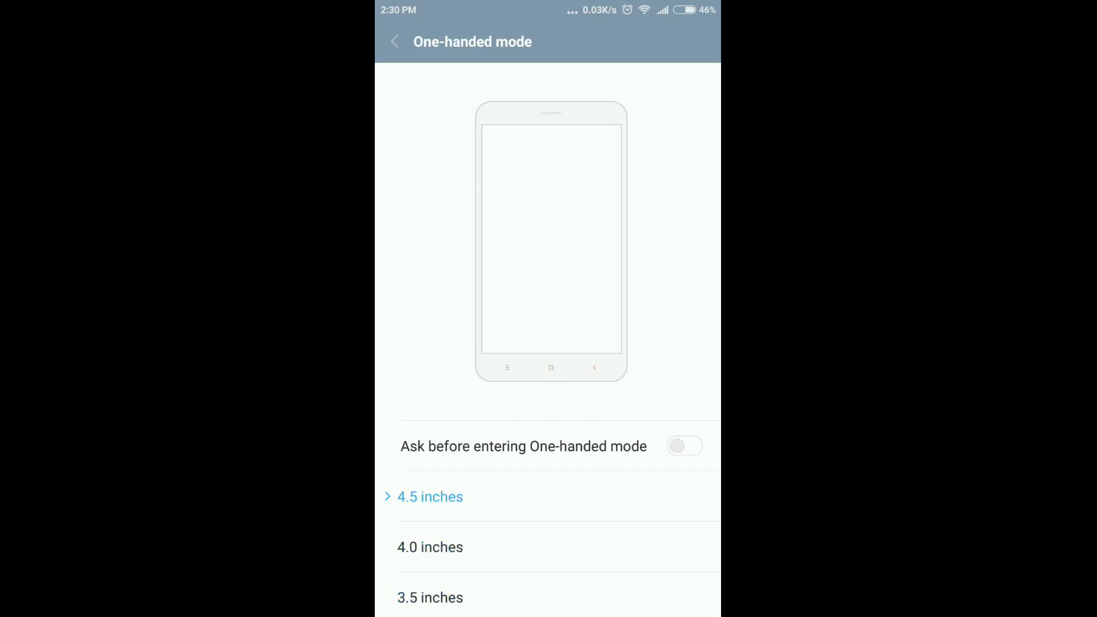
click(548, 547)
click(548, 598)
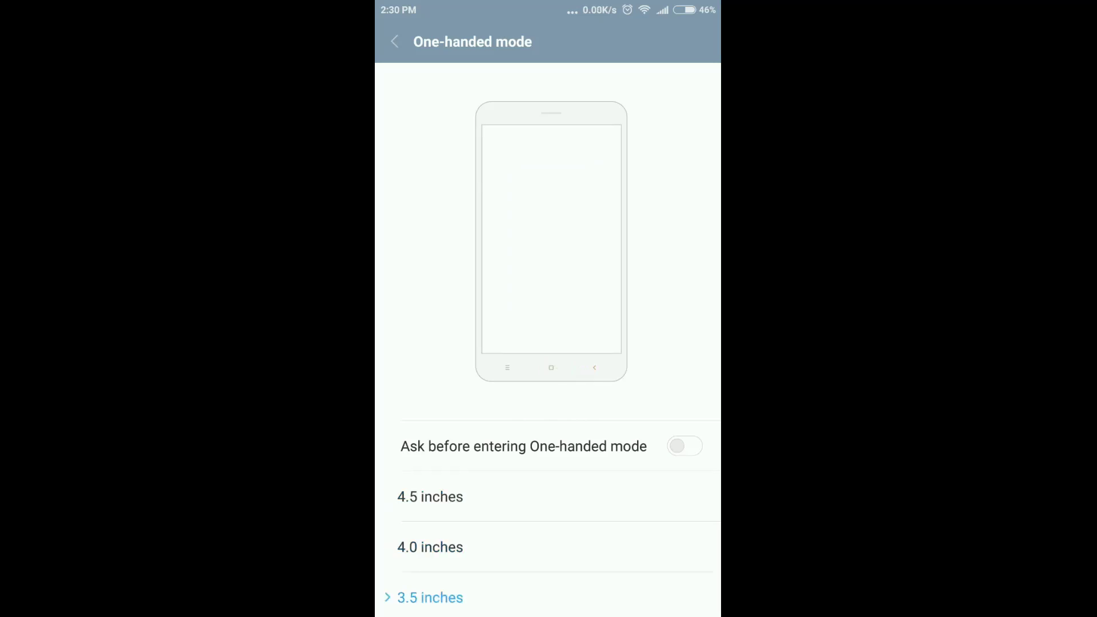